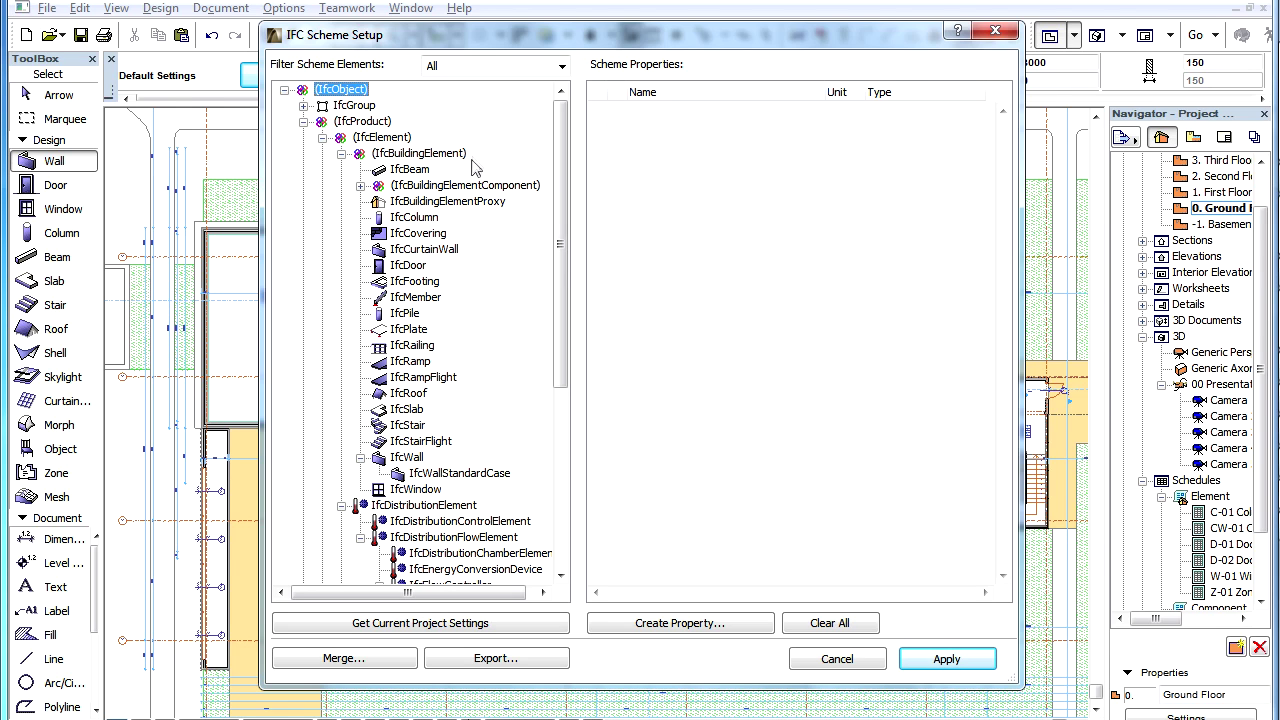
Select IfcWall under IfcBuildingElement in the IFC Scheme Setup tree.
click(413, 459)
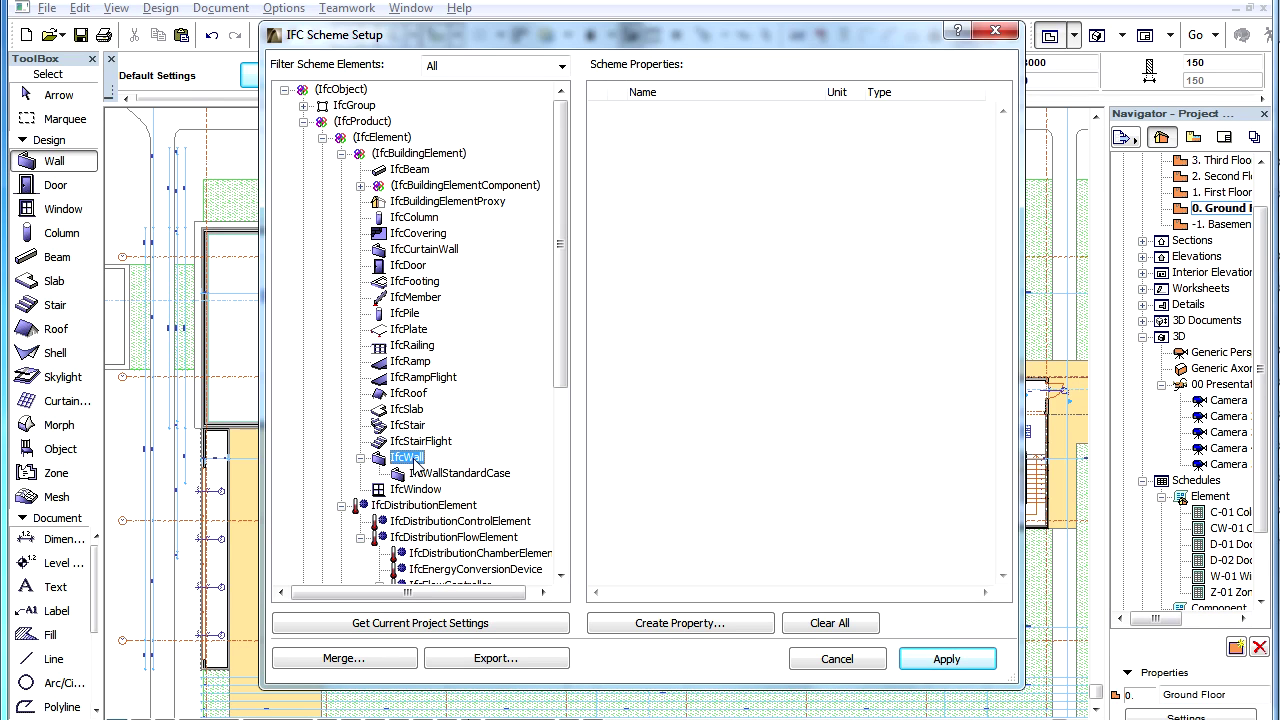
Create property set XYZ_Settings on IfcWall with an IfcBoolean property named IsAcoustic.
click(757, 628)
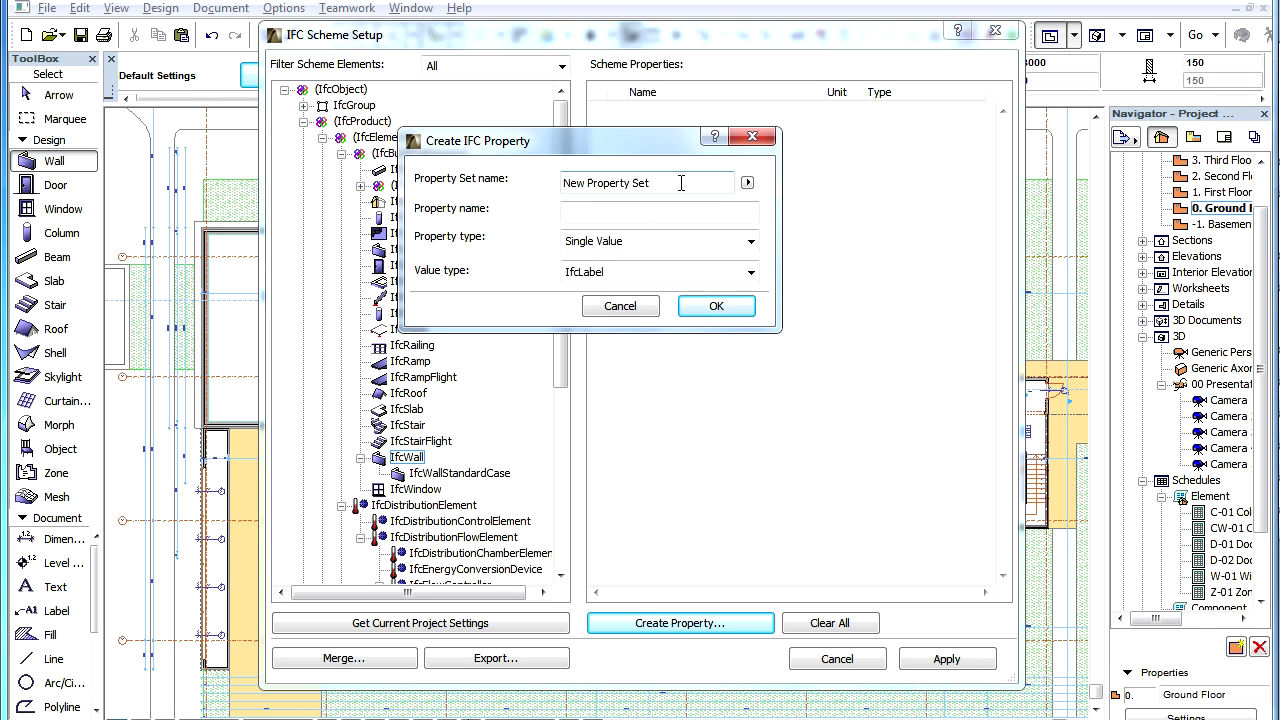
drag(681, 183, 452, 181)
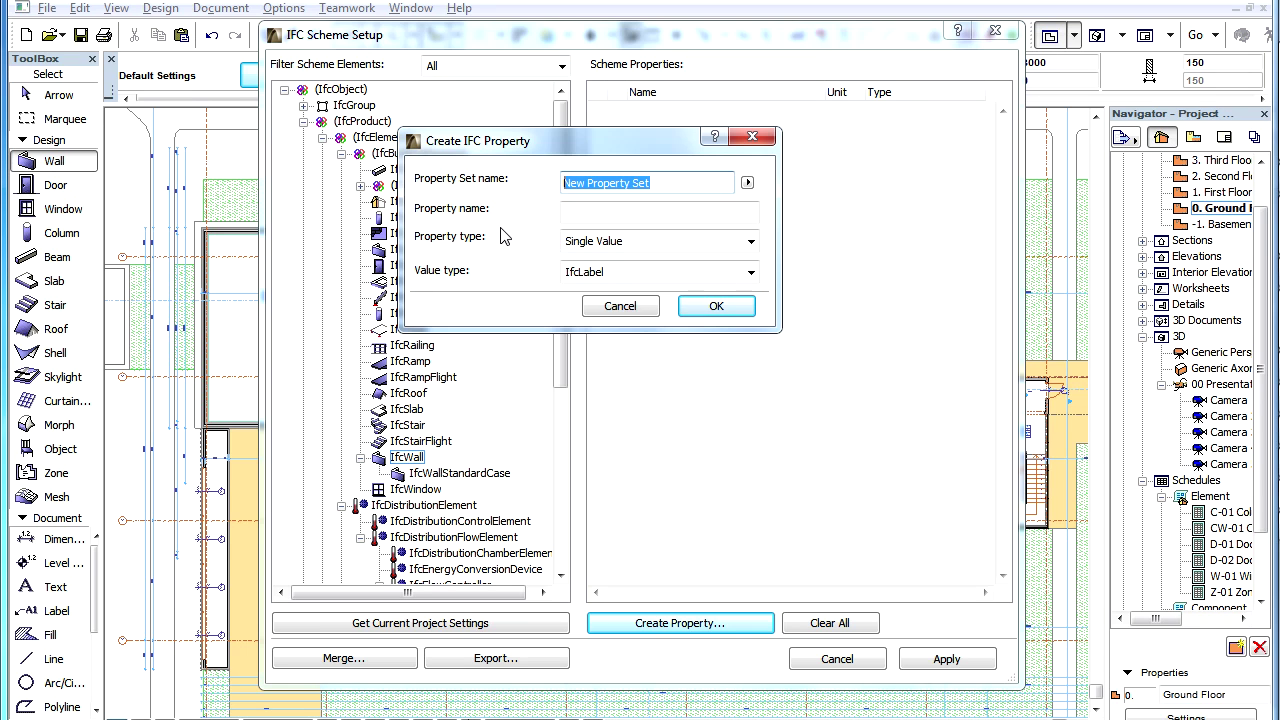
text(XYZ_Settings)
key(Tab)
text(IsACousti)
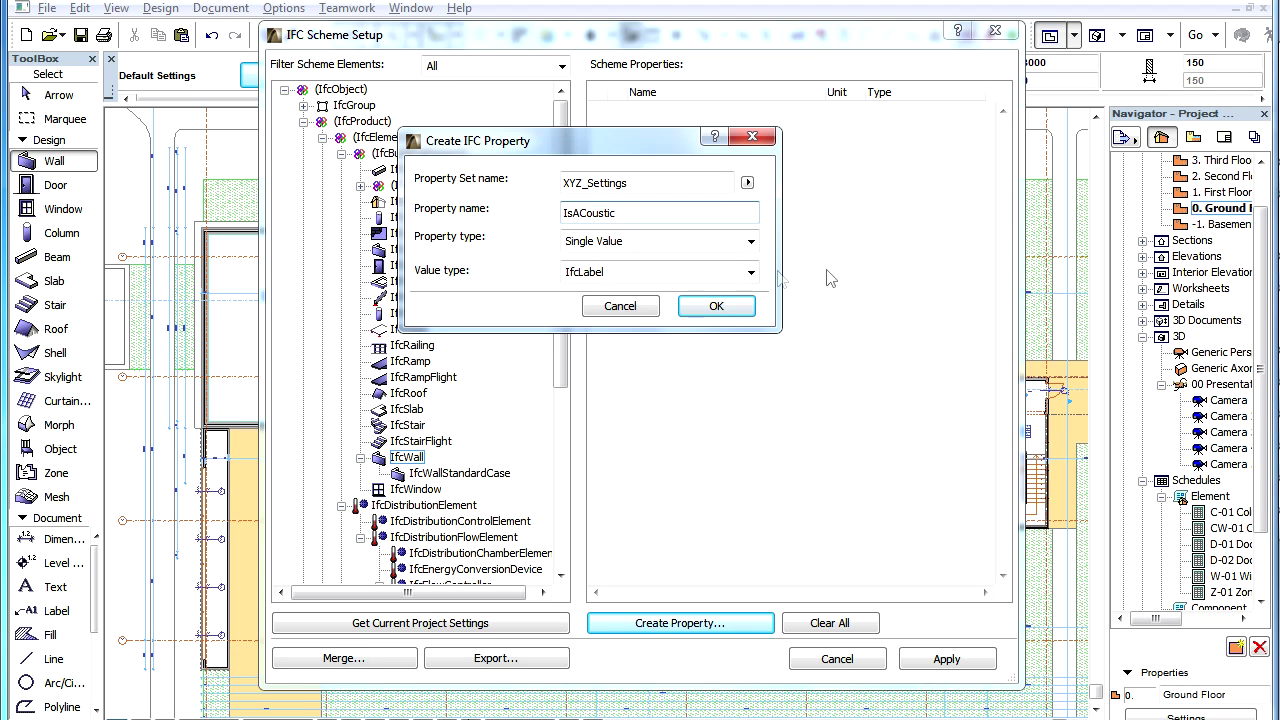
click(710, 272)
click(655, 294)
click(716, 306)
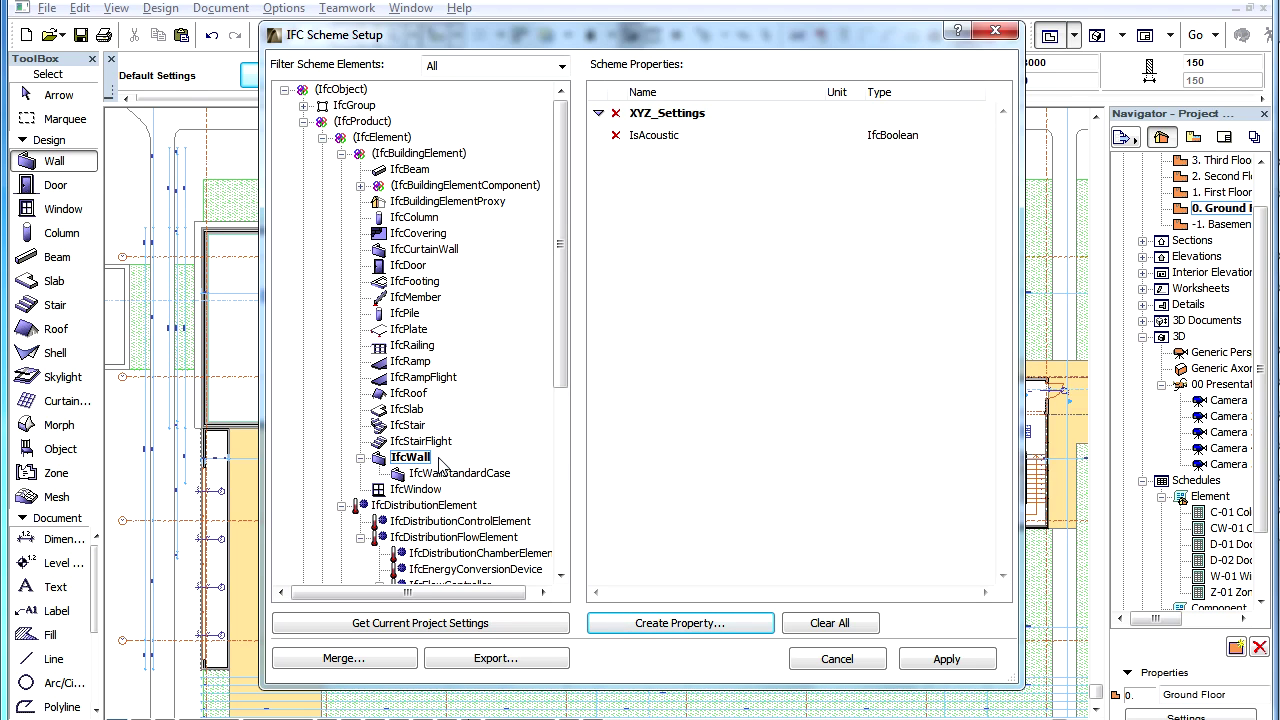
Add an IfcLabel property BuildingPhase in XYZ_Settings to IfcBuildingElement.
click(455, 158)
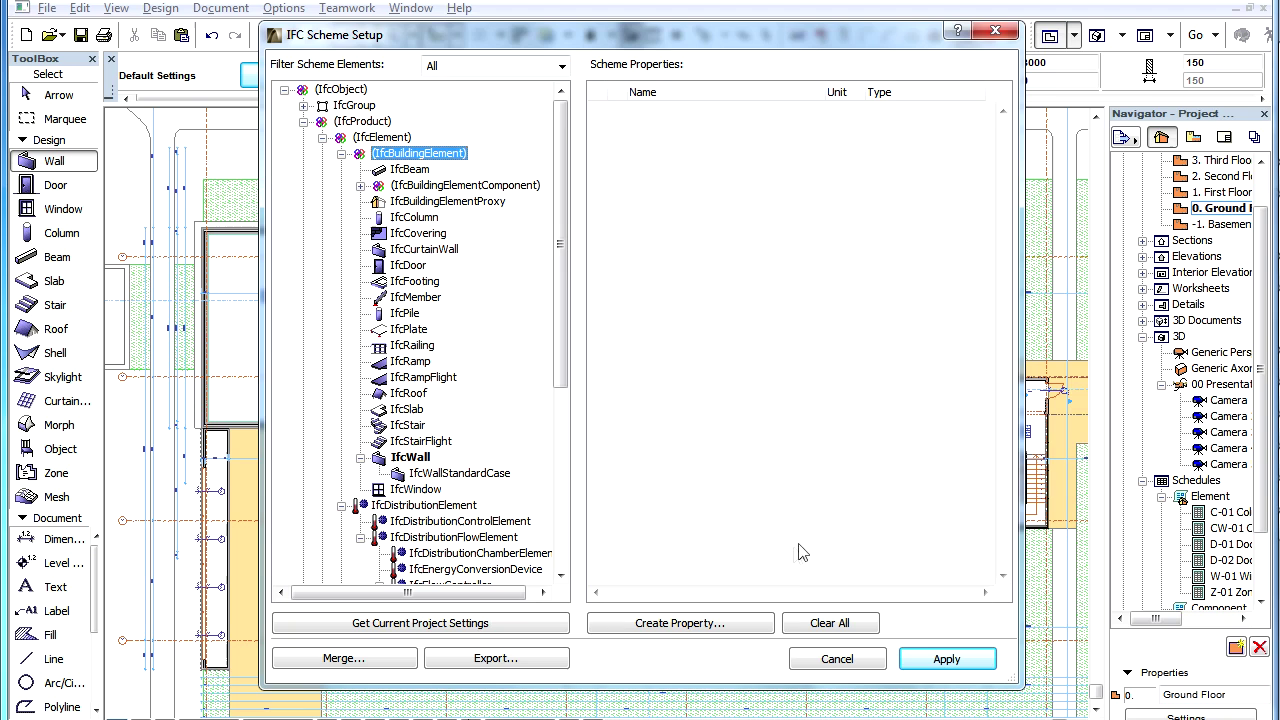
click(765, 630)
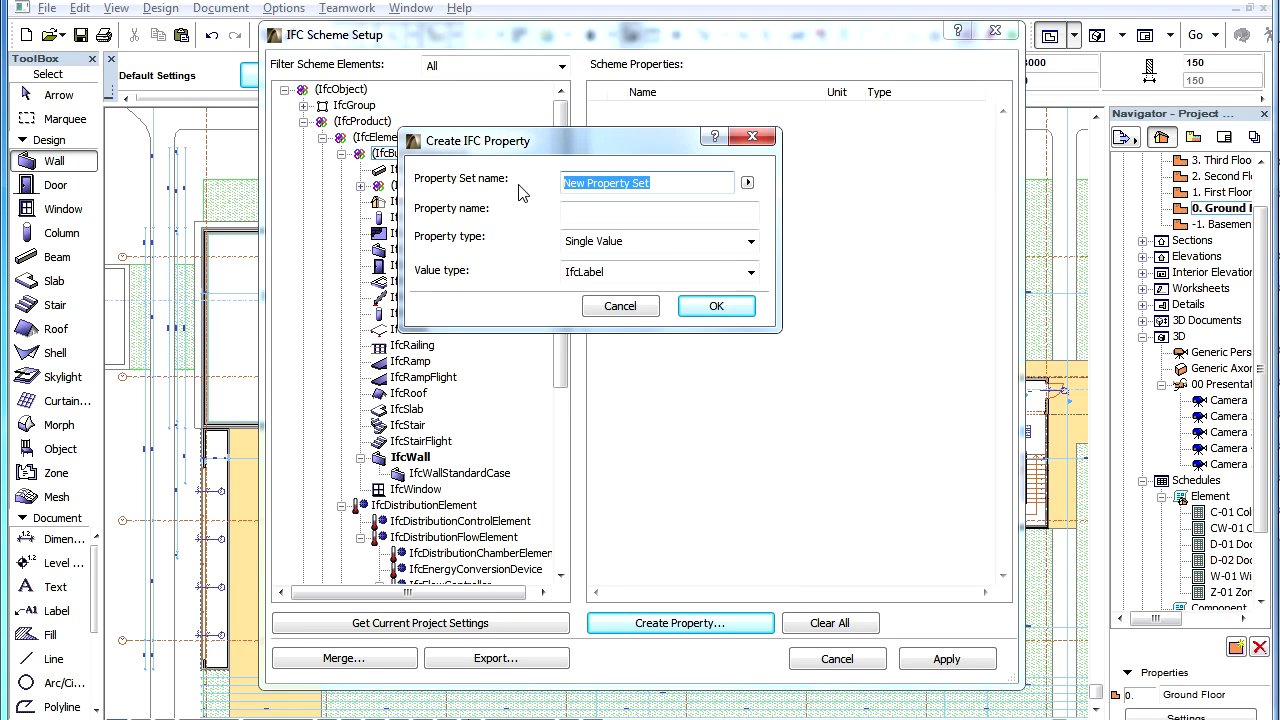
text(XYZ_Settings)
key(Tab)
text(BuildingPhase)
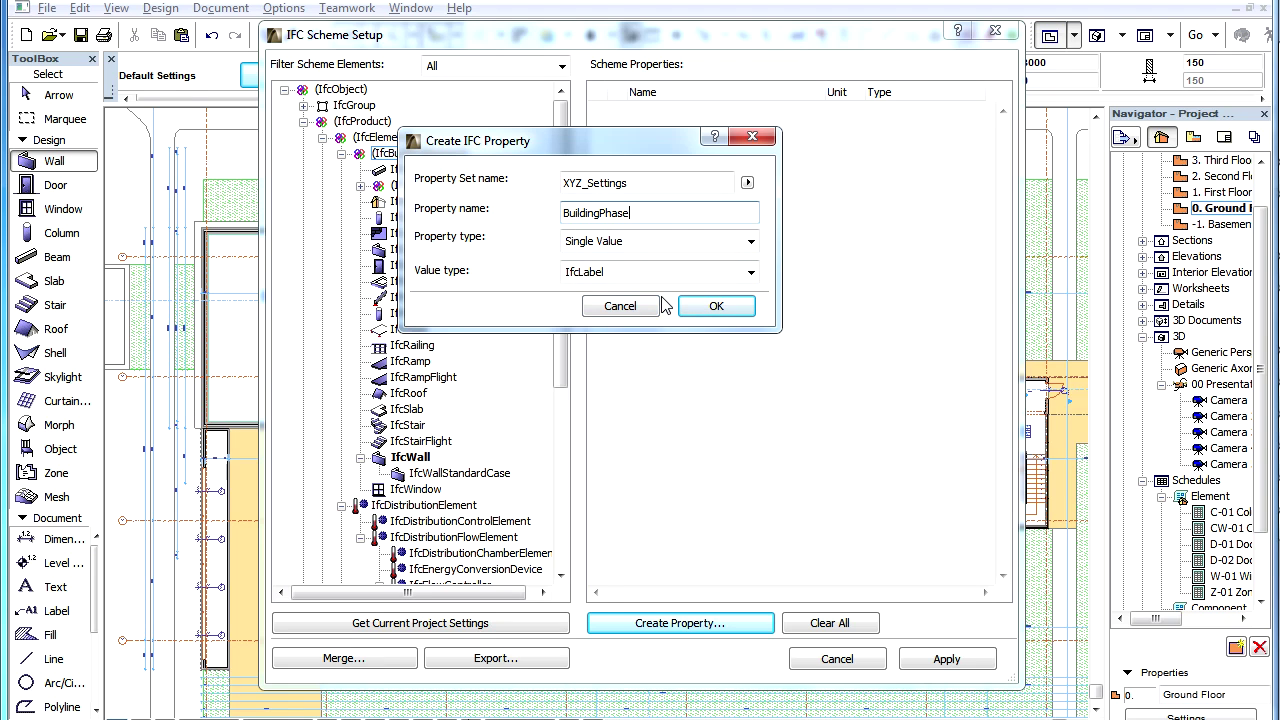
click(716, 306)
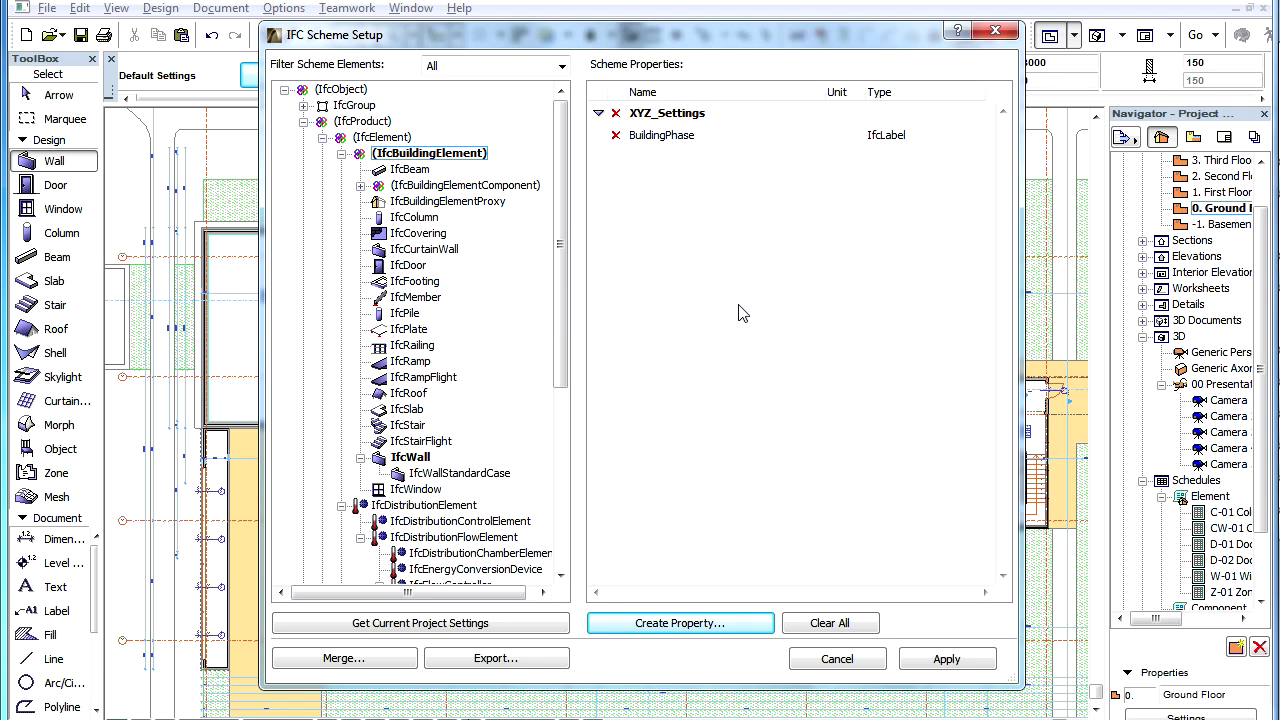
Inspect IfcWall's XYZ_Settings, where inherited BuildingPhase appears beside IsAcoustic.
click(412, 457)
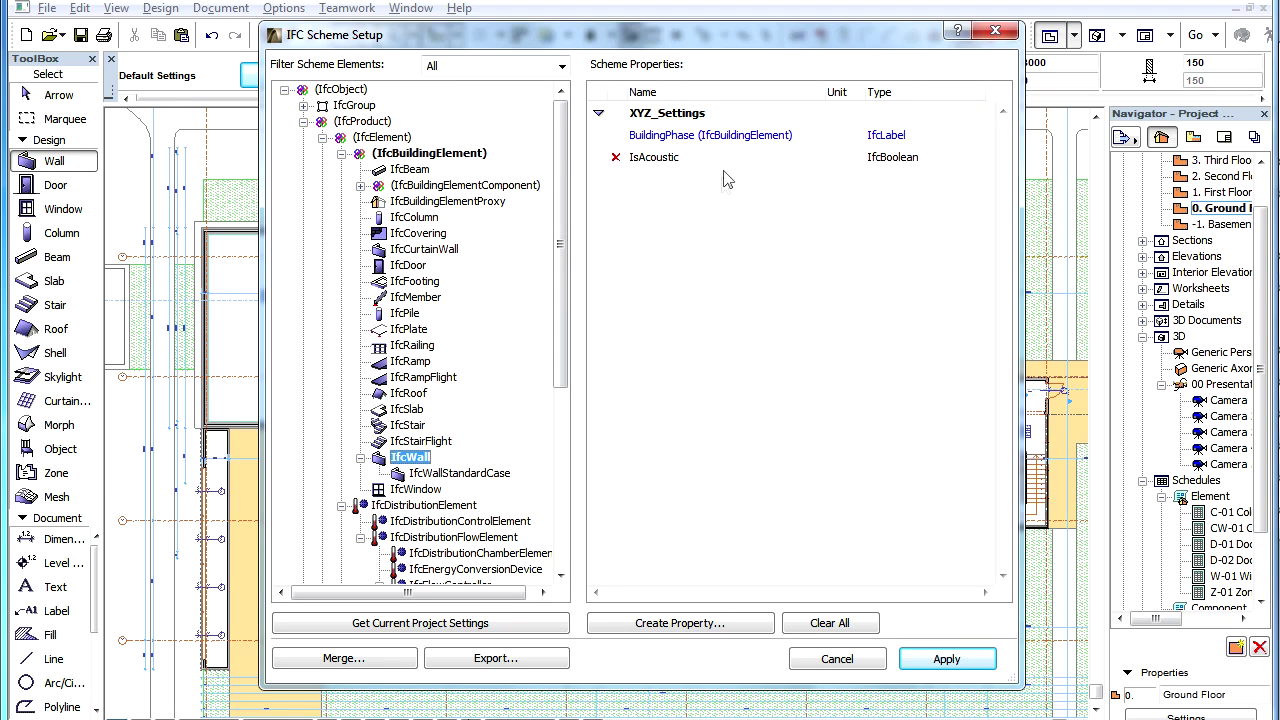
click(713, 118)
click(810, 140)
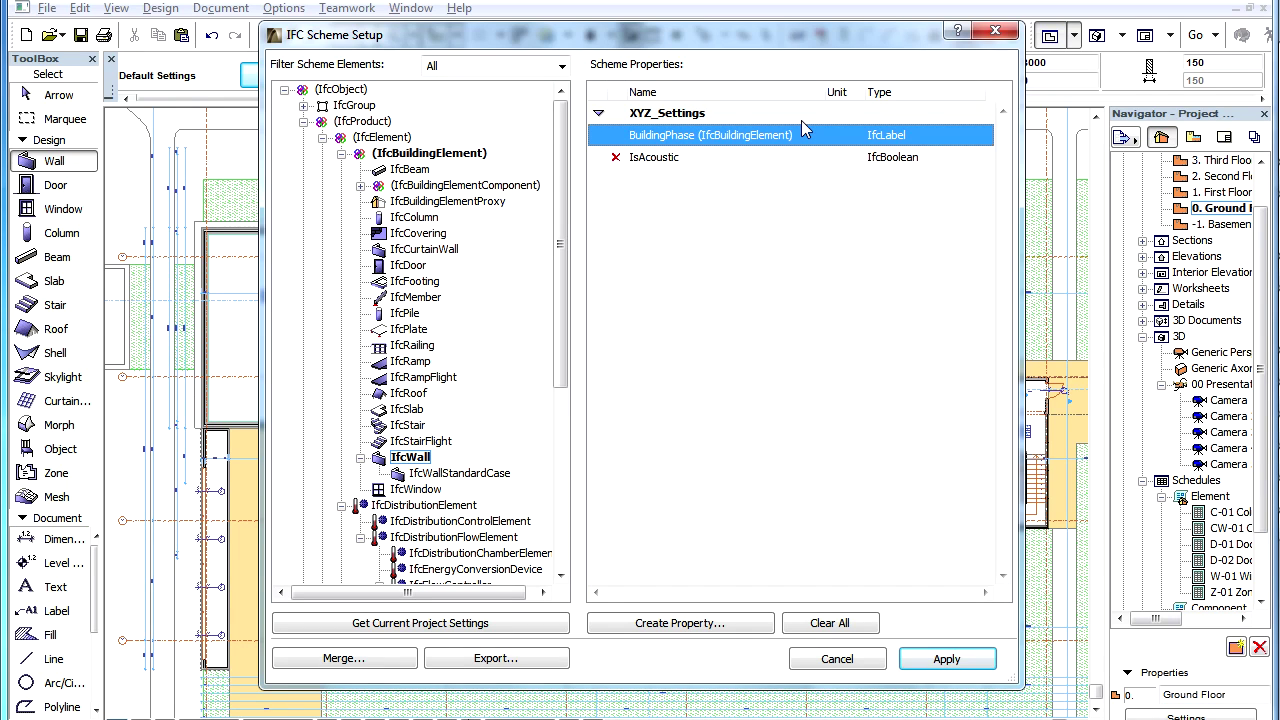
Leave the IsAcoustic name unchanged and return to IfcBuildingElement's scheme properties.
double_click(758, 157)
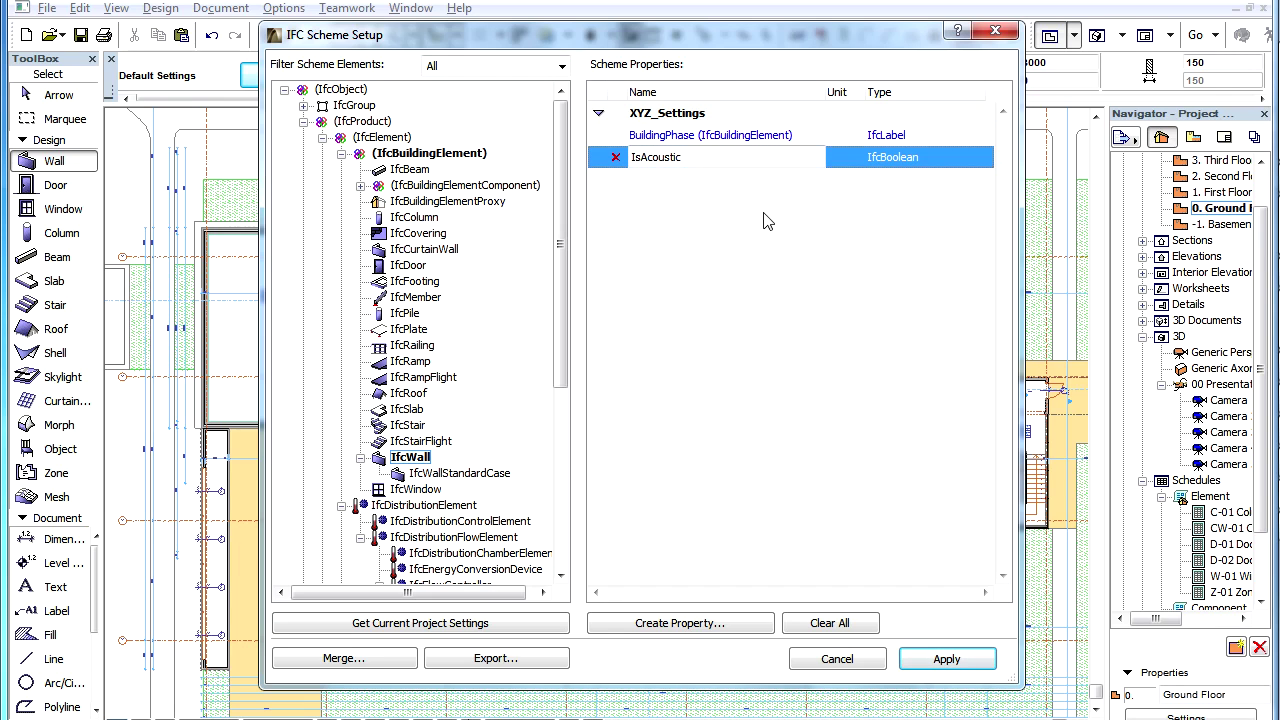
click(799, 135)
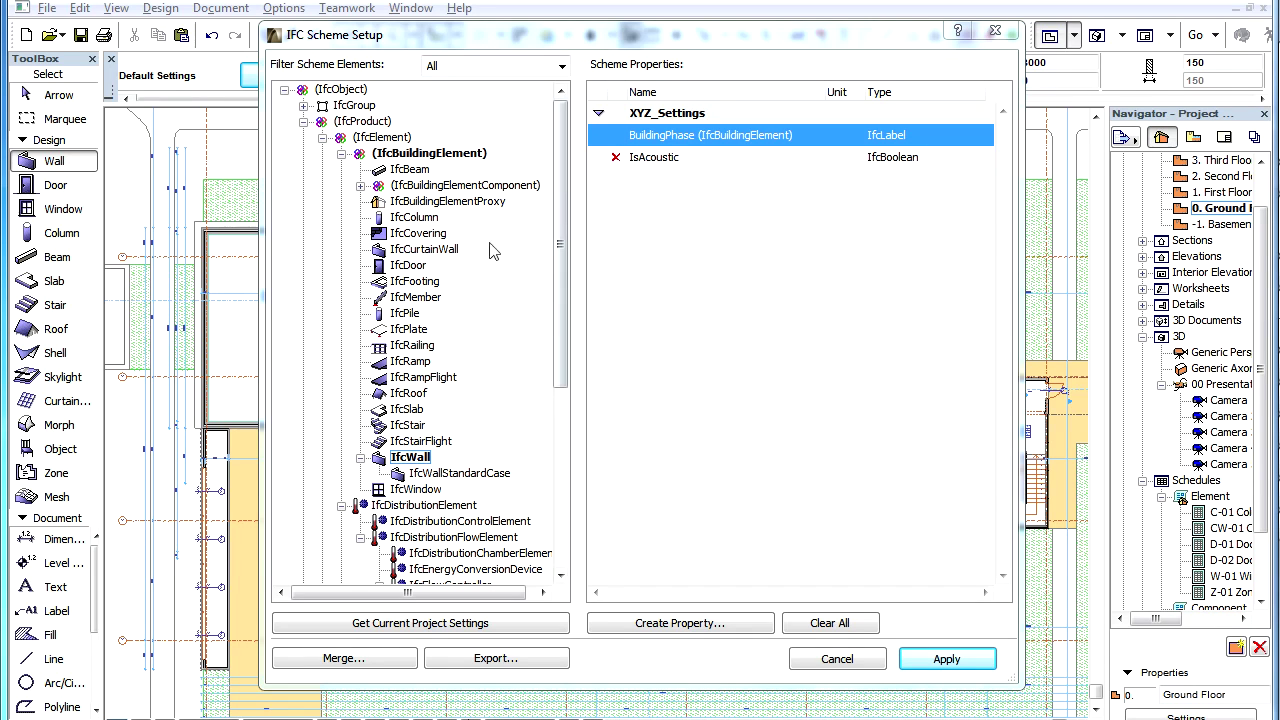
click(474, 158)
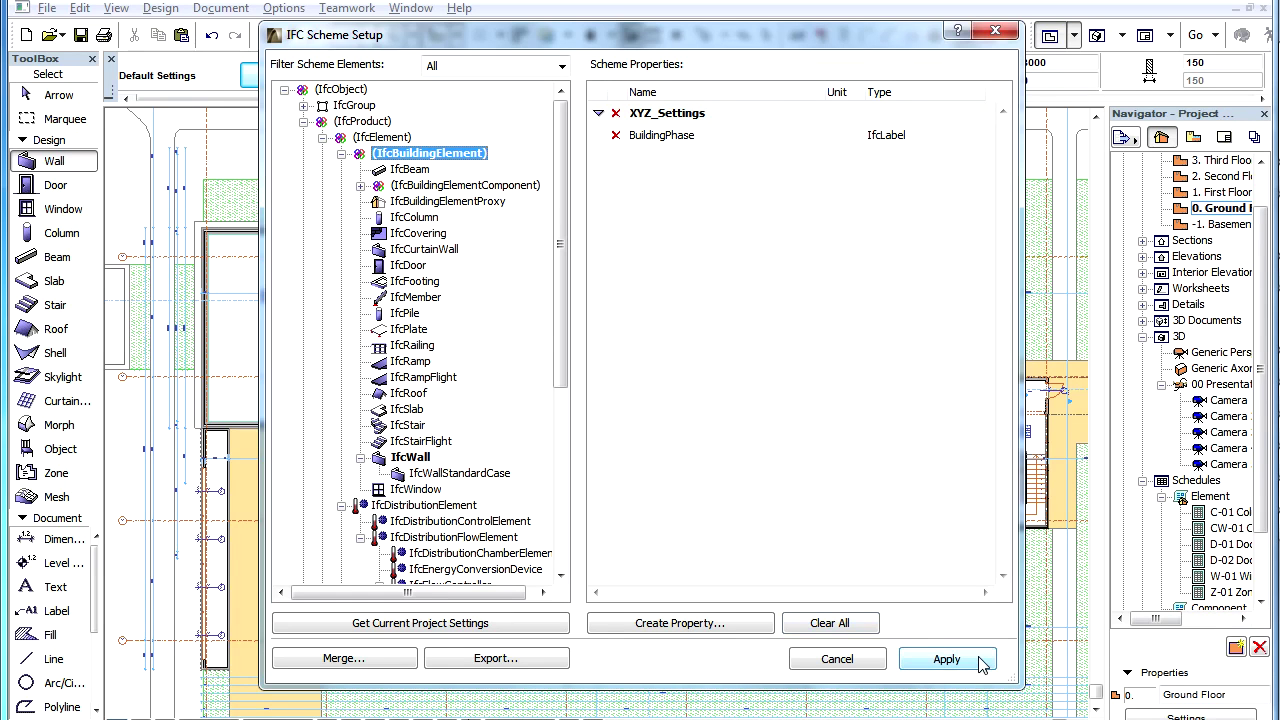
Apply the IFC scheme and expand XYZ_Settings in the wall defaults' IFC properties.
click(945, 659)
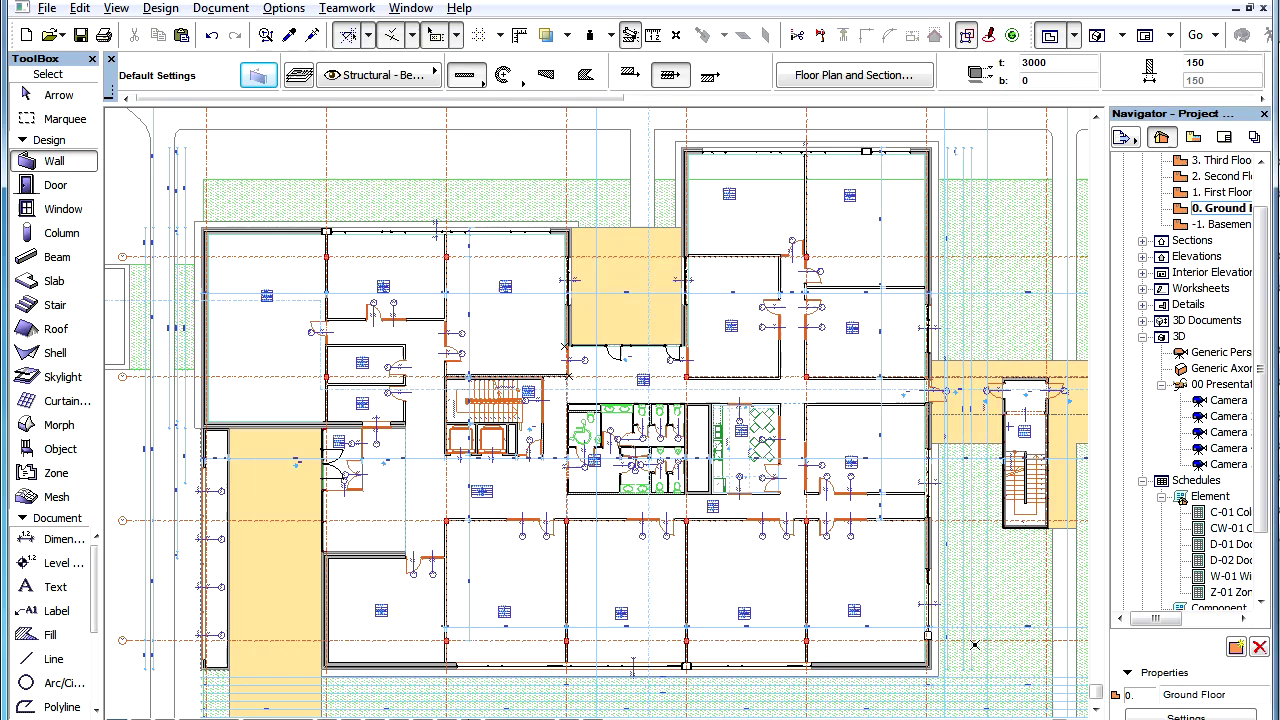
click(260, 78)
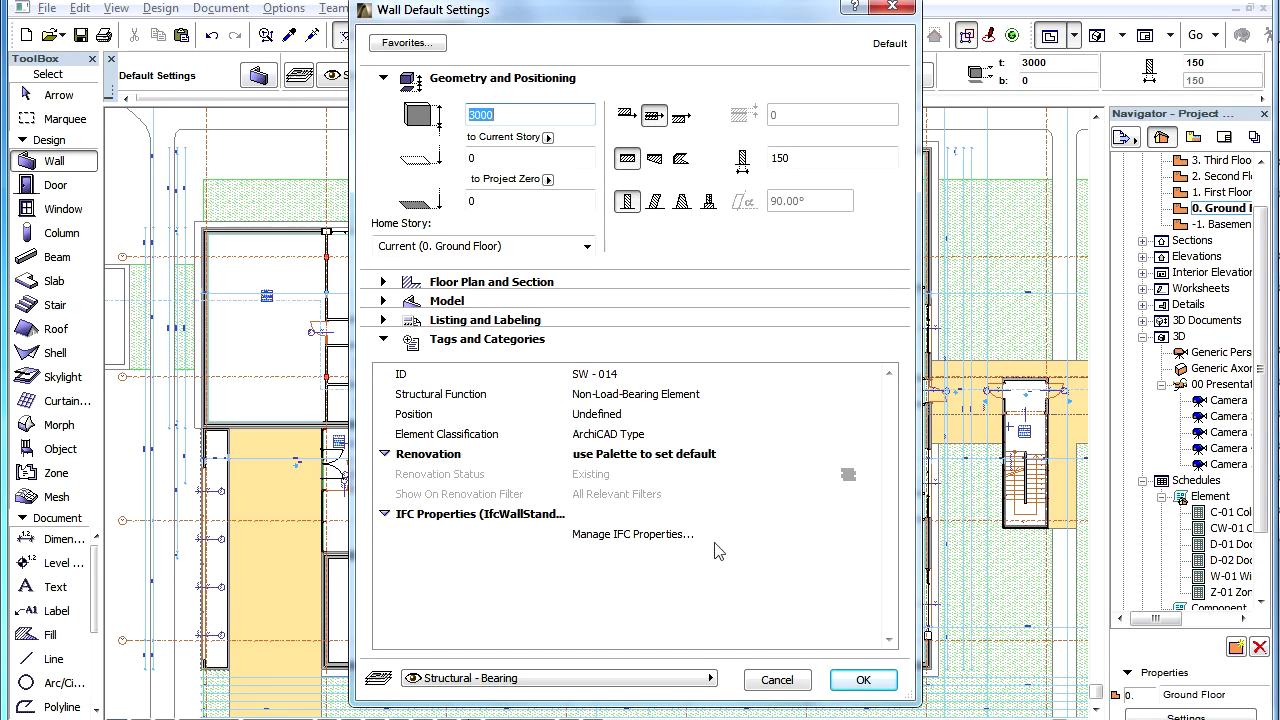
click(714, 540)
click(711, 536)
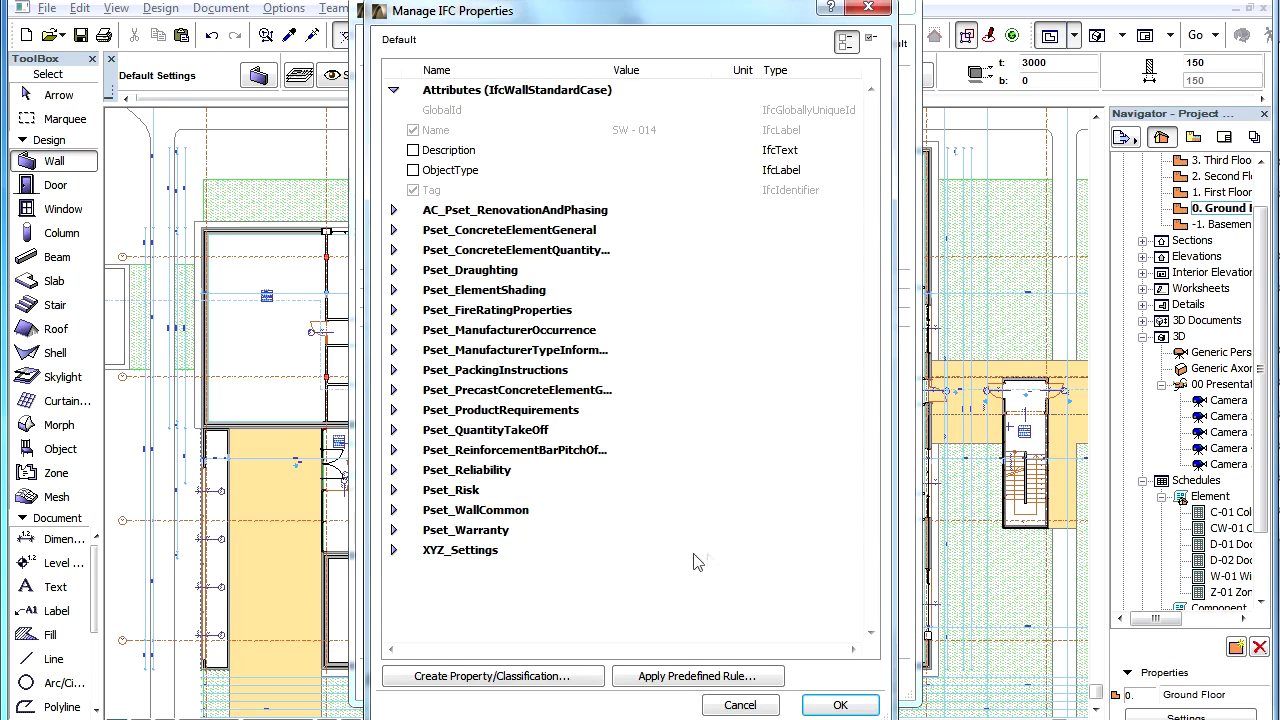
click(394, 552)
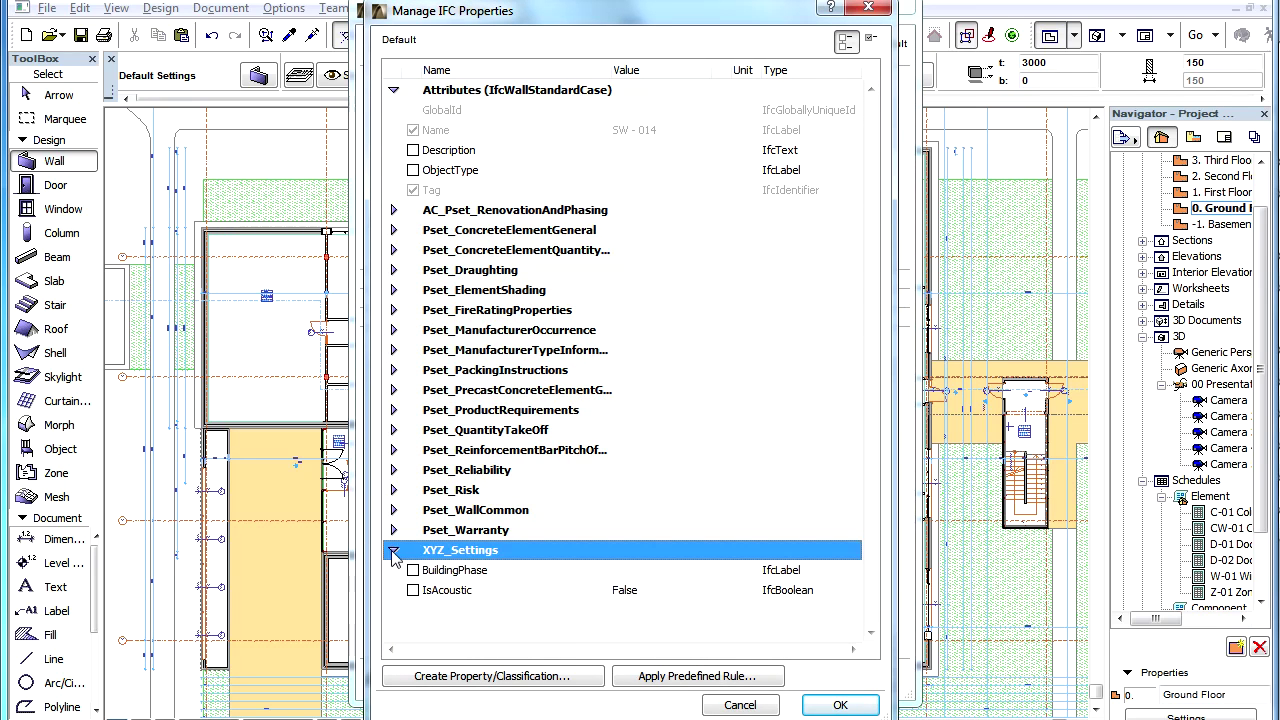
Enable BuildingPhase and IsAcoustic for default walls and save the wall settings.
click(540, 576)
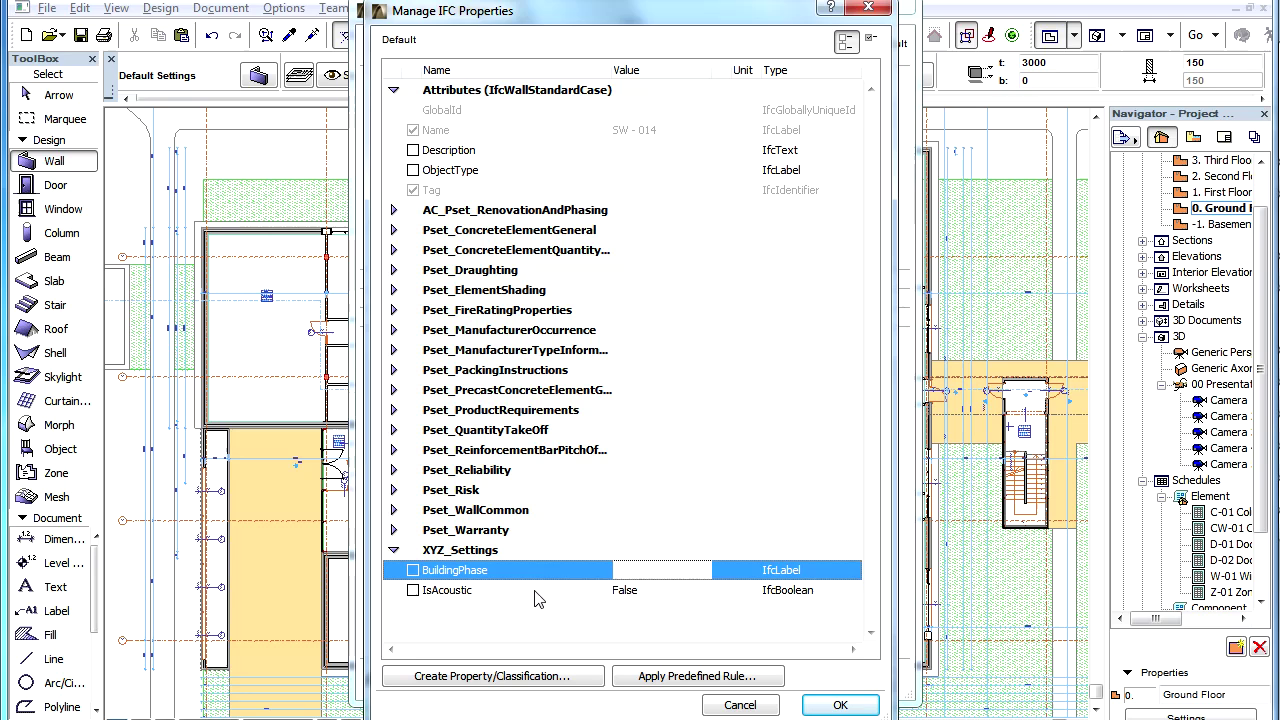
click(534, 590)
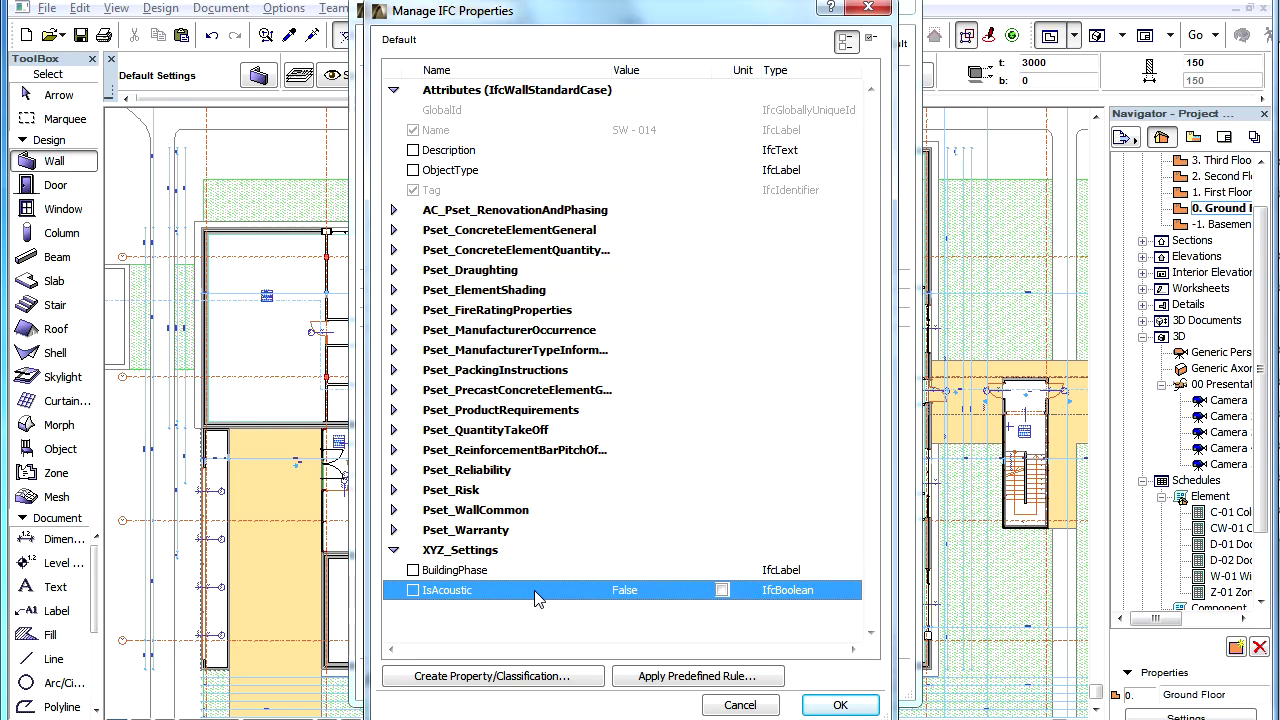
click(413, 590)
click(413, 570)
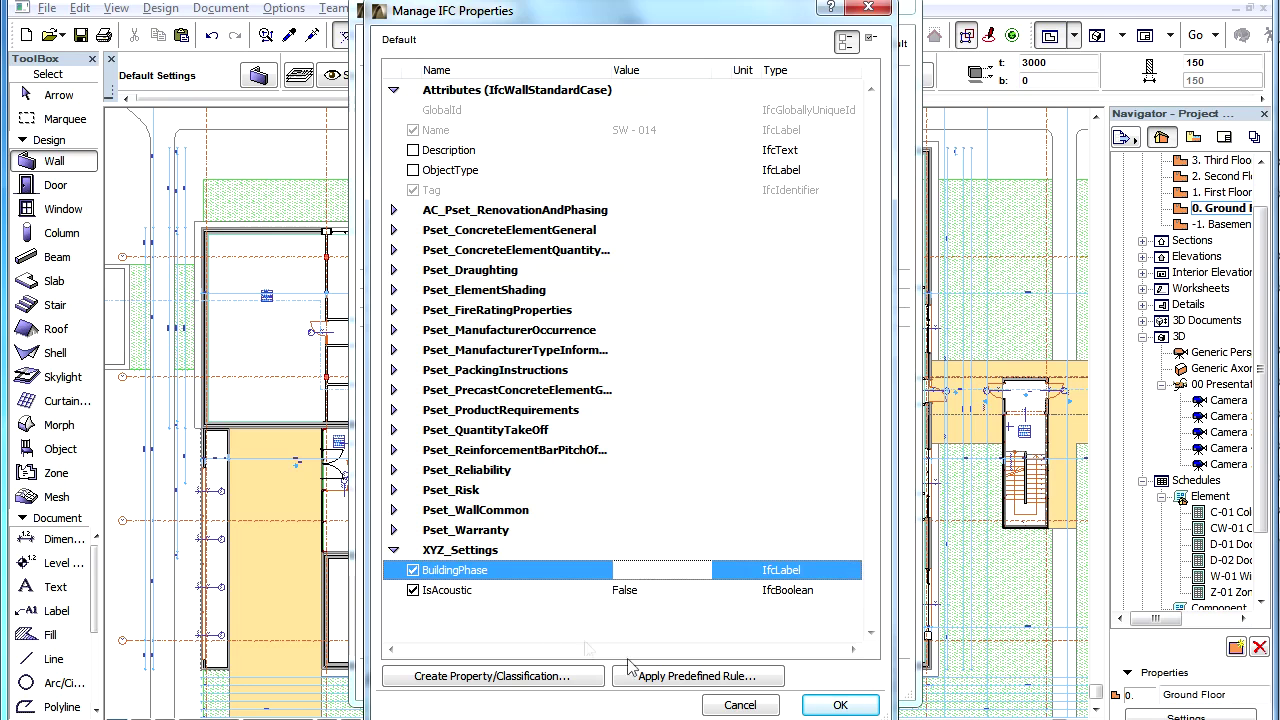
click(858, 707)
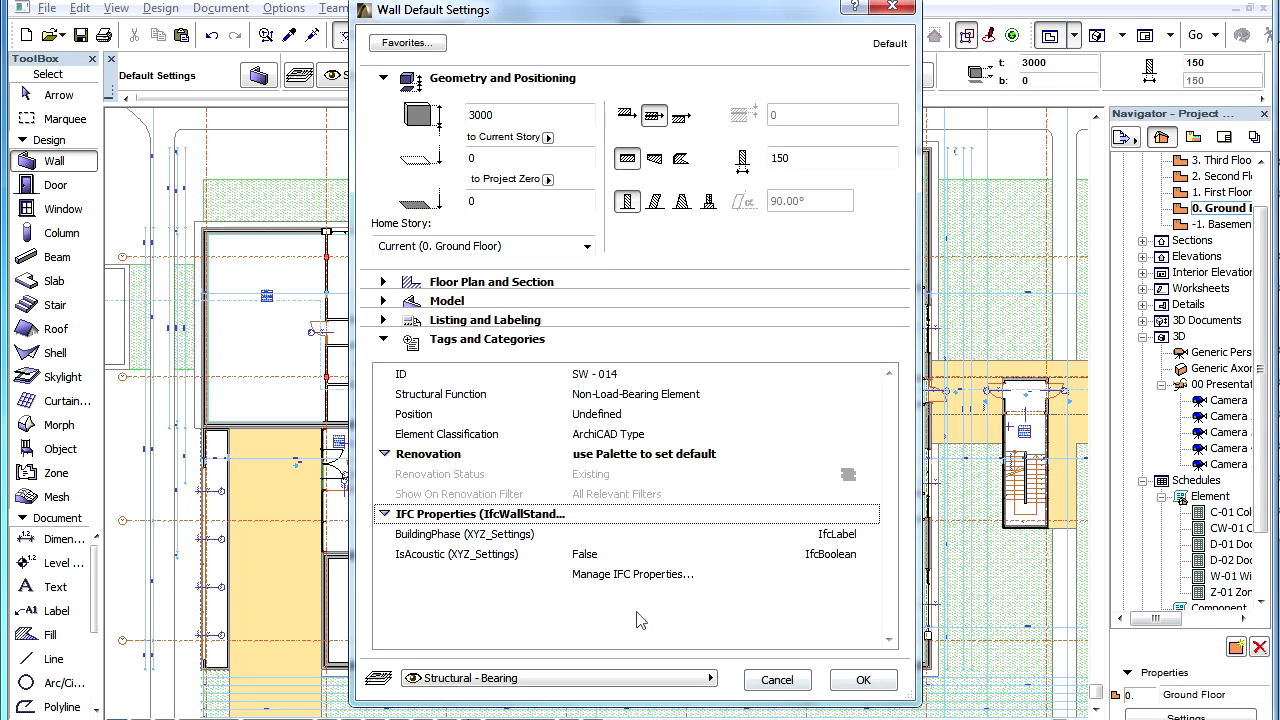
click(863, 680)
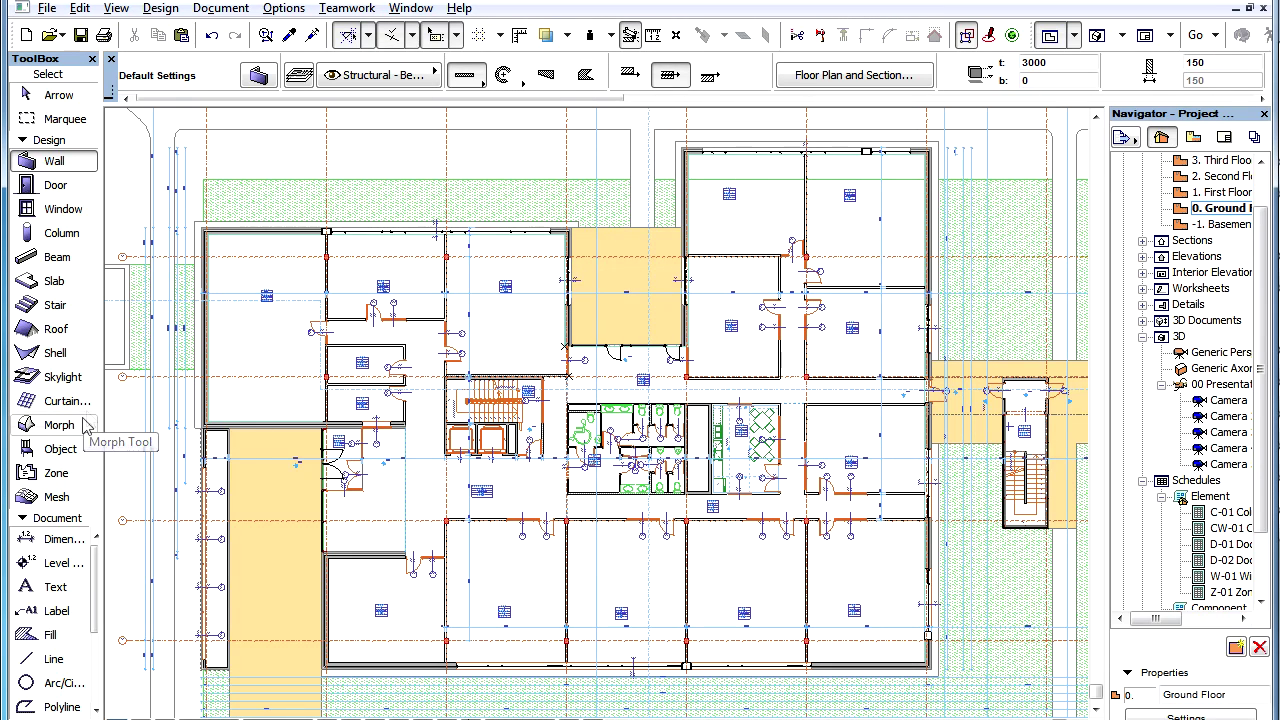
Enable BuildingPhase from XYZ_Settings in the Slab tool's default IFC properties.
click(58, 284)
click(257, 80)
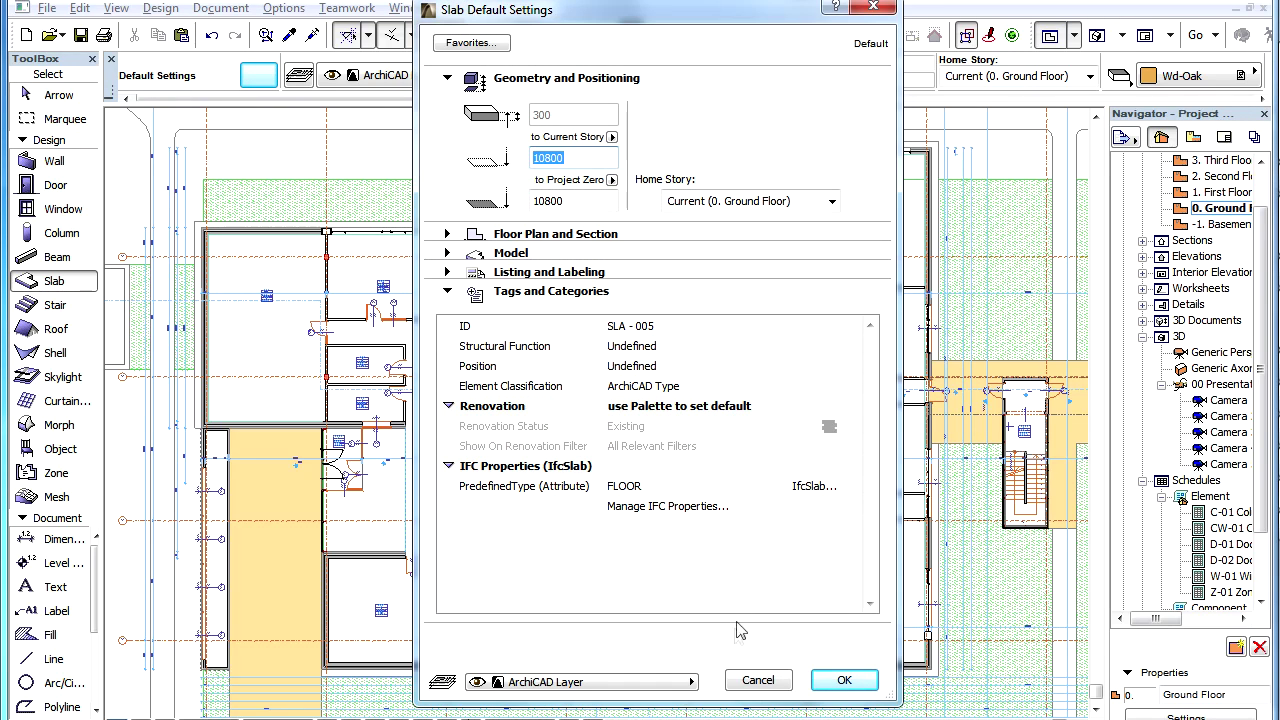
click(712, 508)
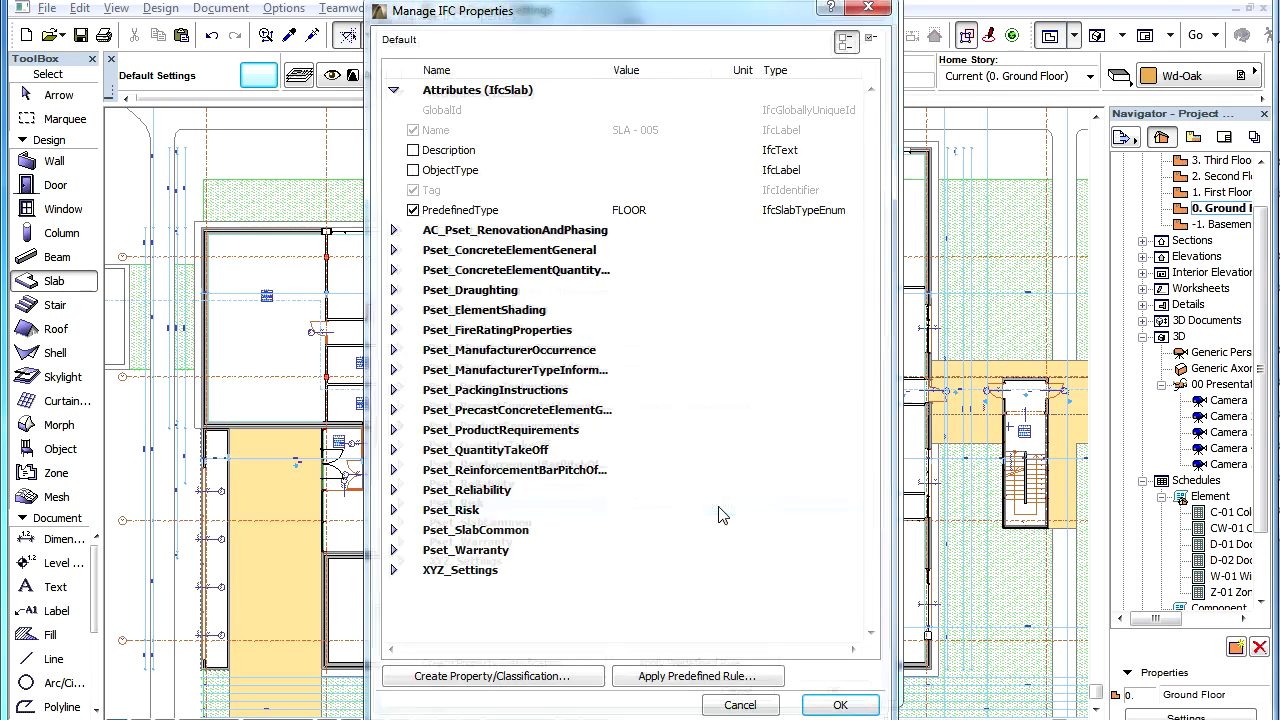
click(394, 570)
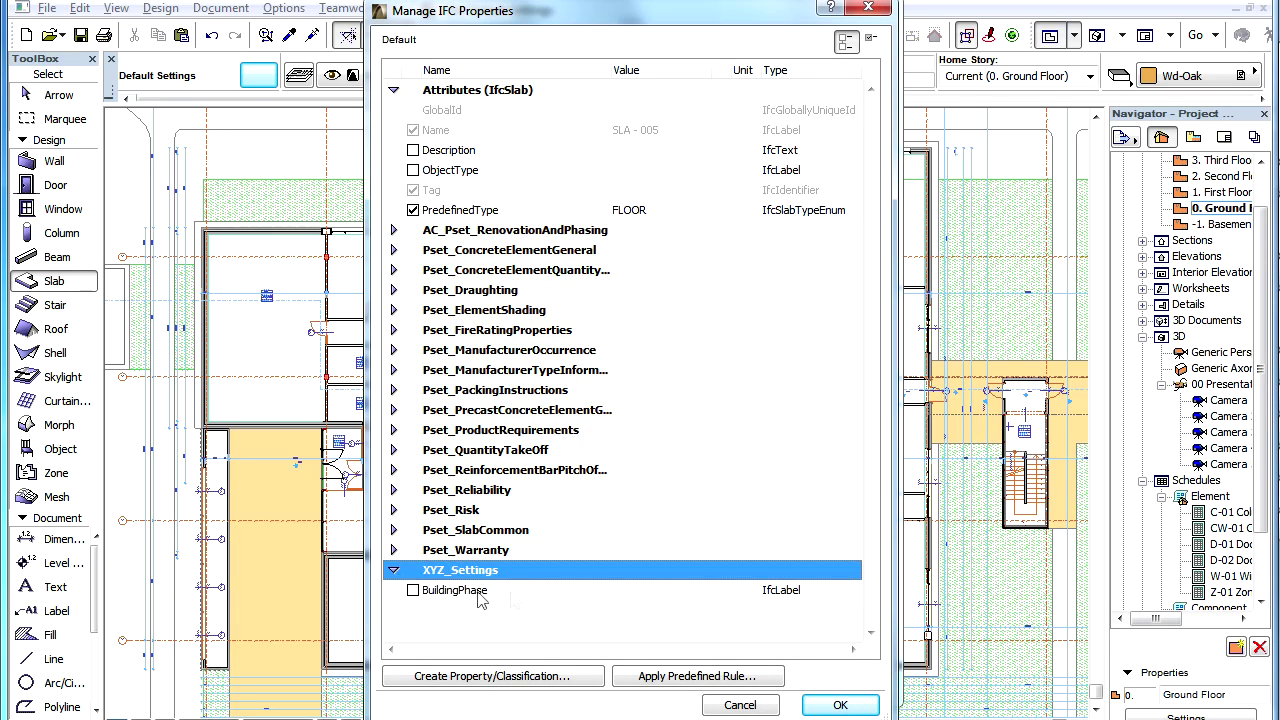
click(413, 590)
click(840, 705)
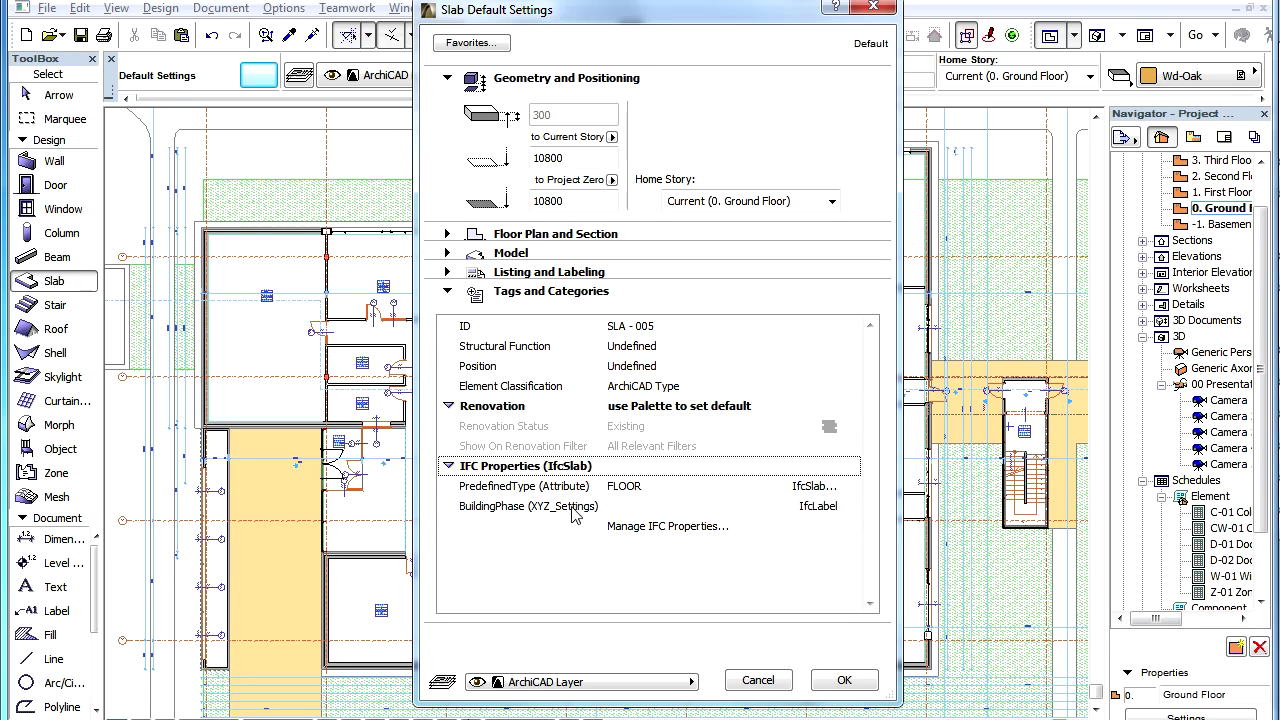
click(574, 508)
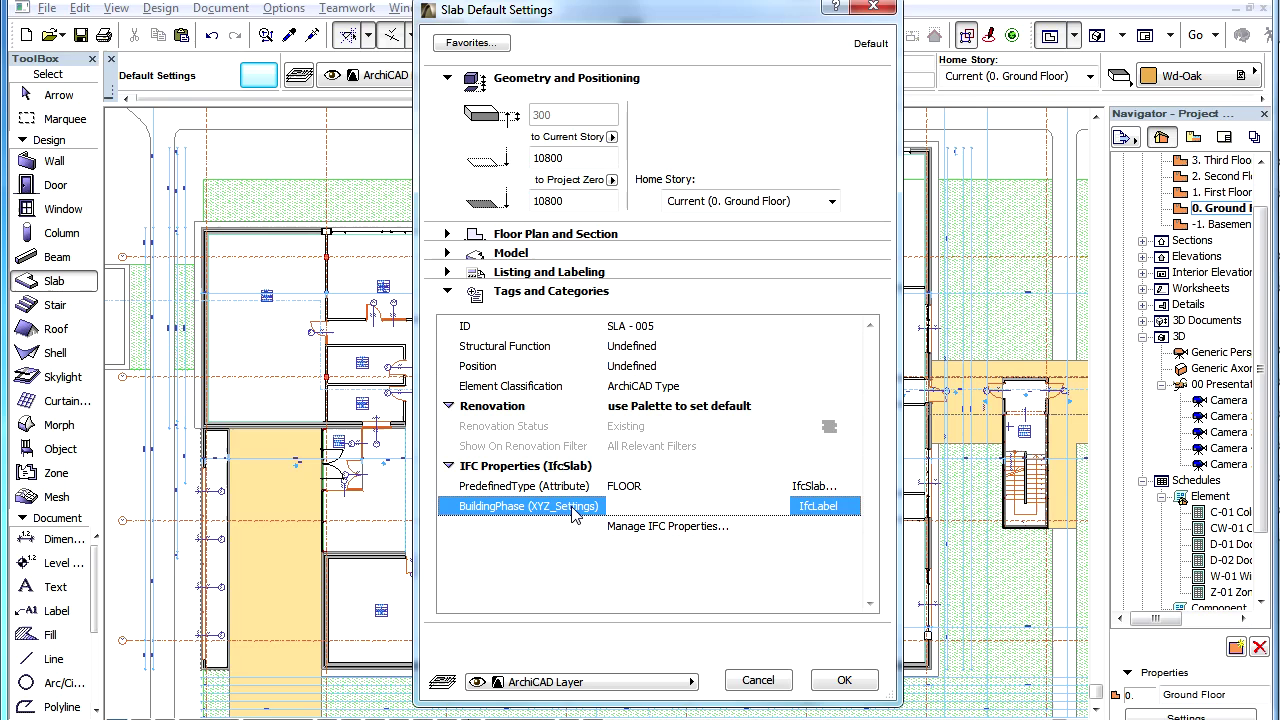